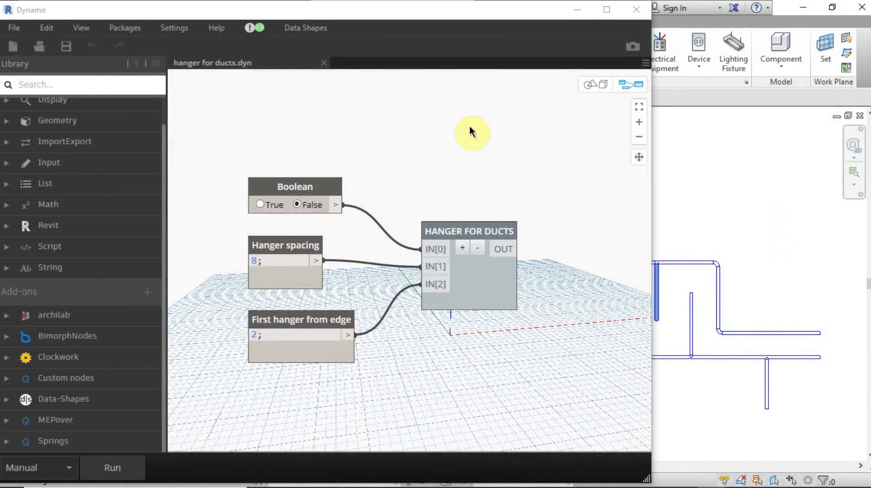
# Set the Boolean node to True and review the hanger spacing and first-hanger-from-edge inputs of the duct hanger graph.
pyautogui.click(268, 205)
pyautogui.scroll(3, 239, 287)
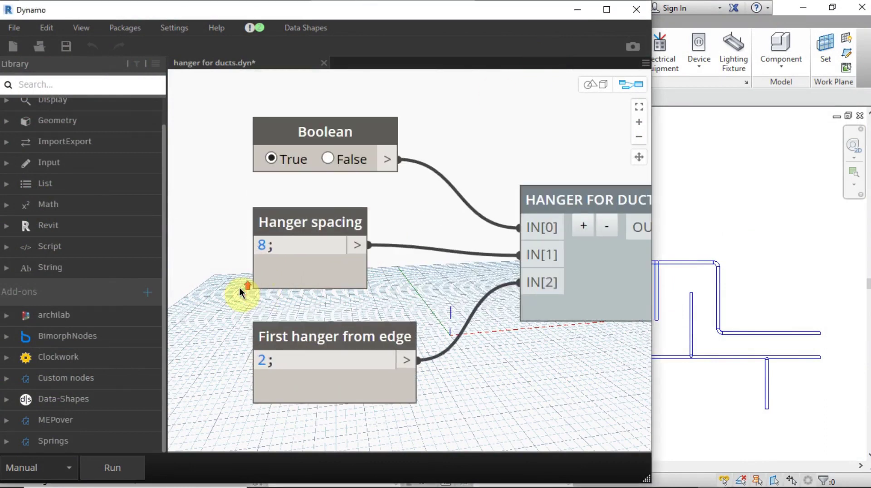
pyautogui.moveTo(337, 231)
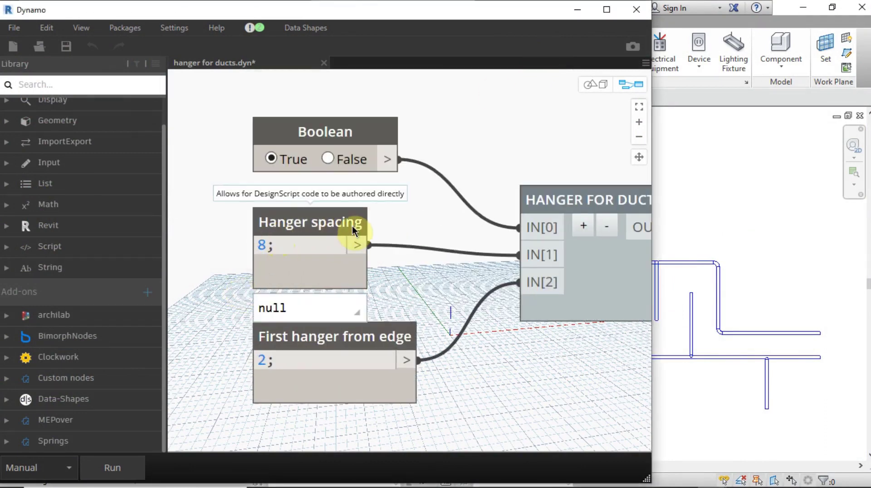
pyautogui.moveTo(282, 344)
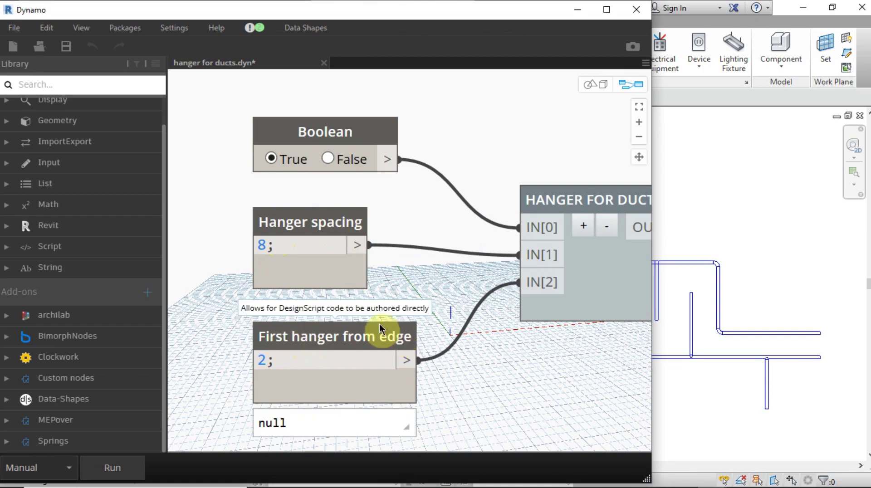
pyautogui.scroll(-1, 383, 284)
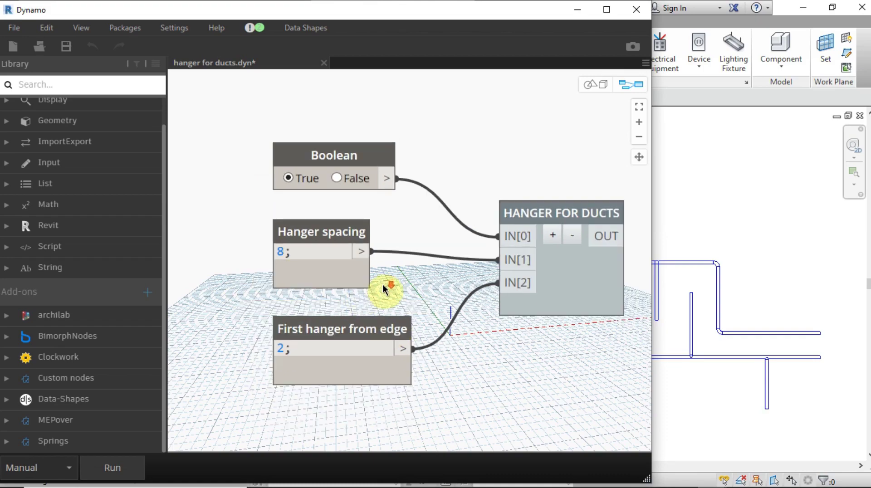
# Switch to the Revit floor plan, select the entire duct layout, and return to the Dynamo graph.
pyautogui.click(573, 12)
pyautogui.moveTo(207, 124); pyautogui.dragTo(843, 449)
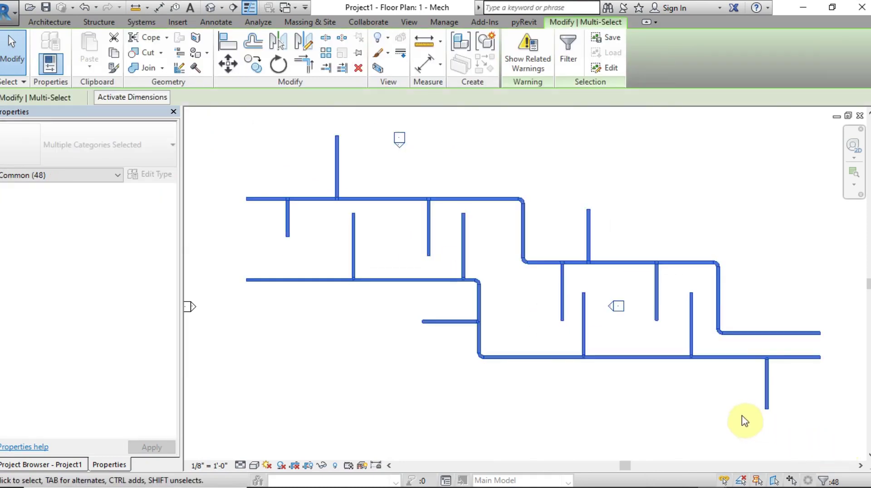
pyautogui.moveTo(662, 485)
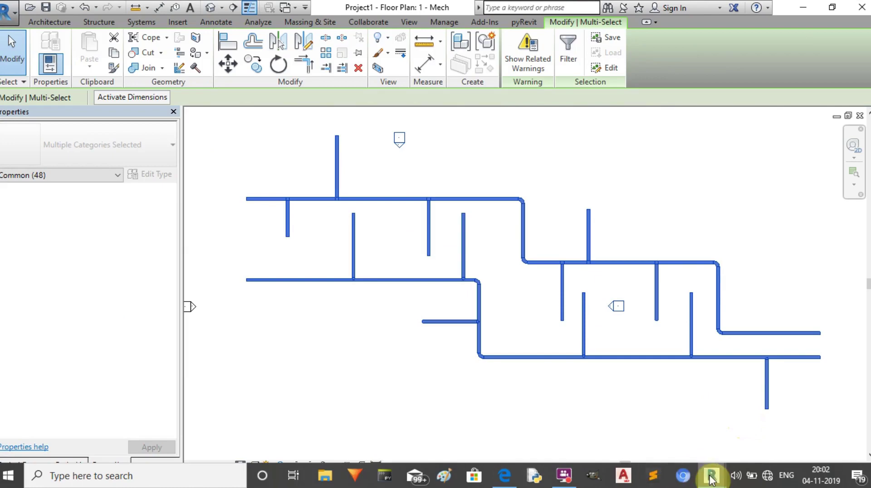
pyautogui.moveTo(711, 479)
pyautogui.click(790, 413)
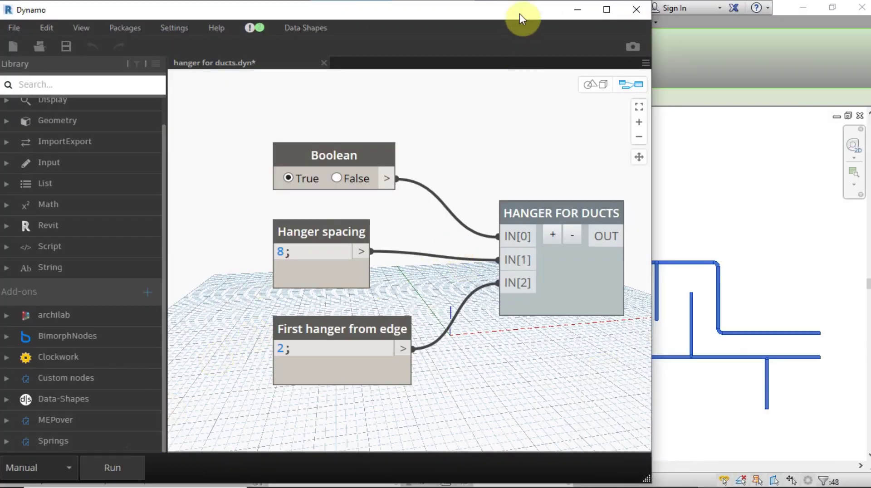
# Narrow the Dynamo window to expose the plan, and run the graph using the hanger folder inside dynamo practice on drive G:.
pyautogui.moveTo(651, 186); pyautogui.dragTo(452, 195)
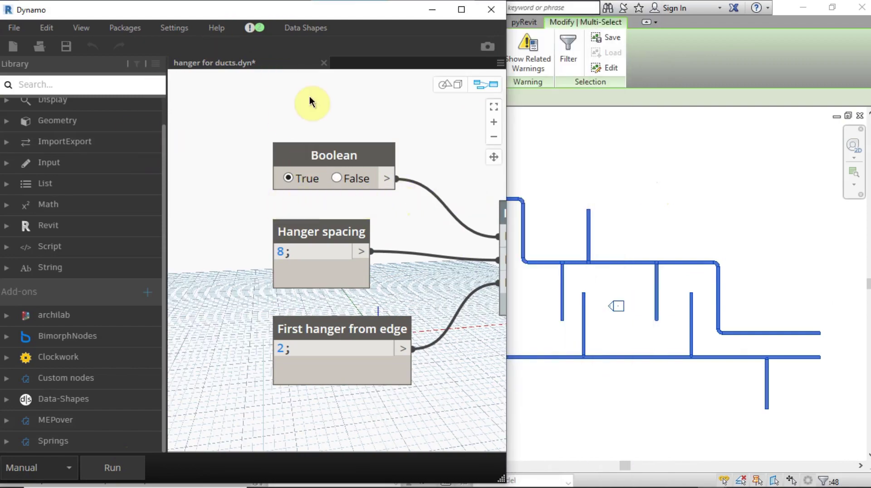
pyautogui.click(112, 466)
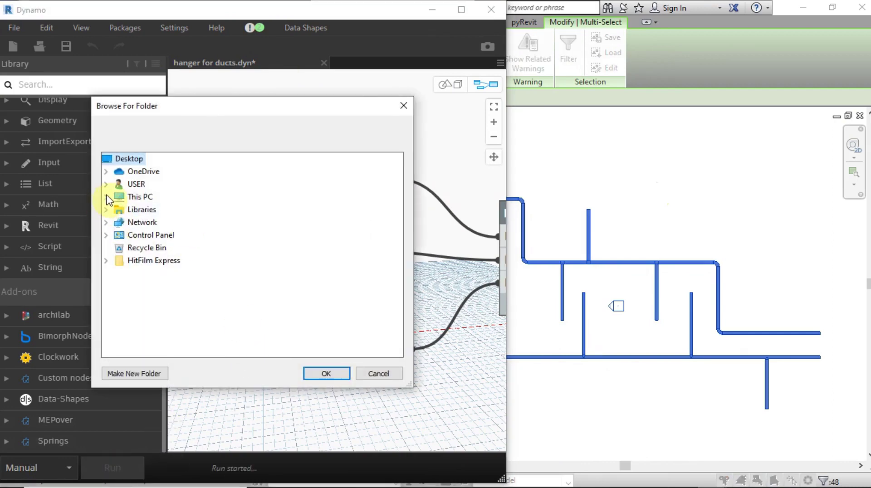
pyautogui.click(106, 198)
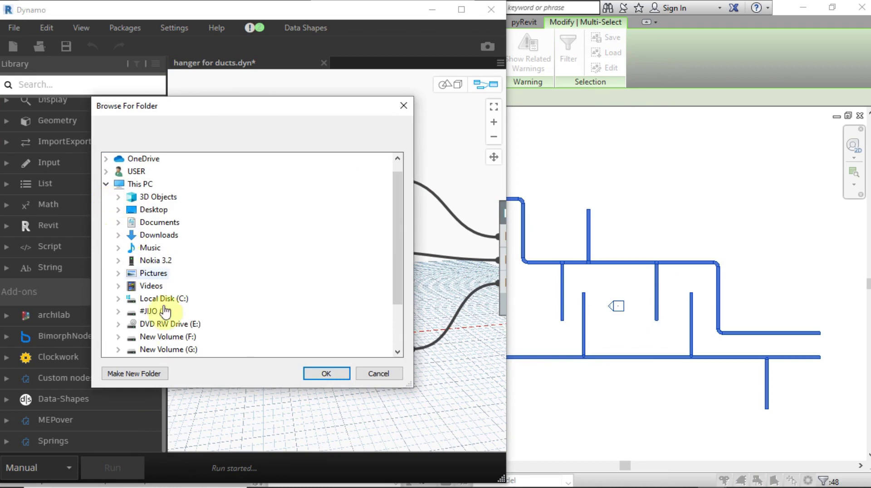
pyautogui.doubleClick(179, 350)
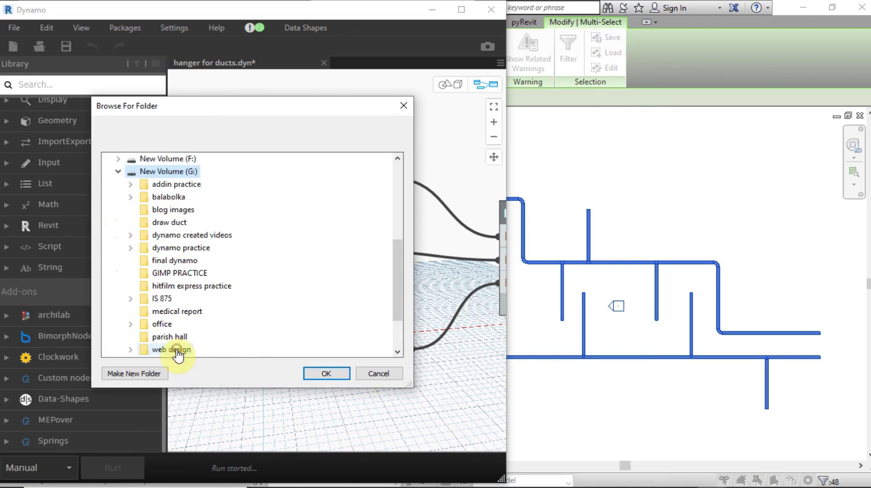
pyautogui.doubleClick(189, 249)
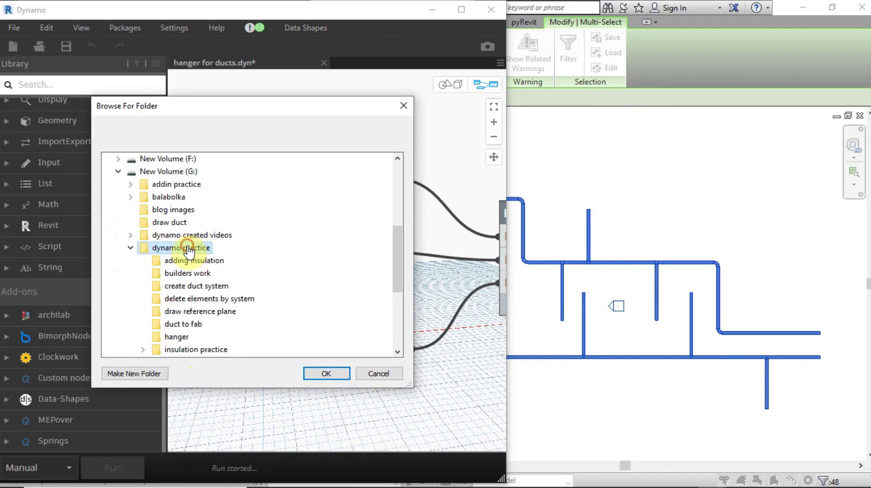
pyautogui.click(177, 337)
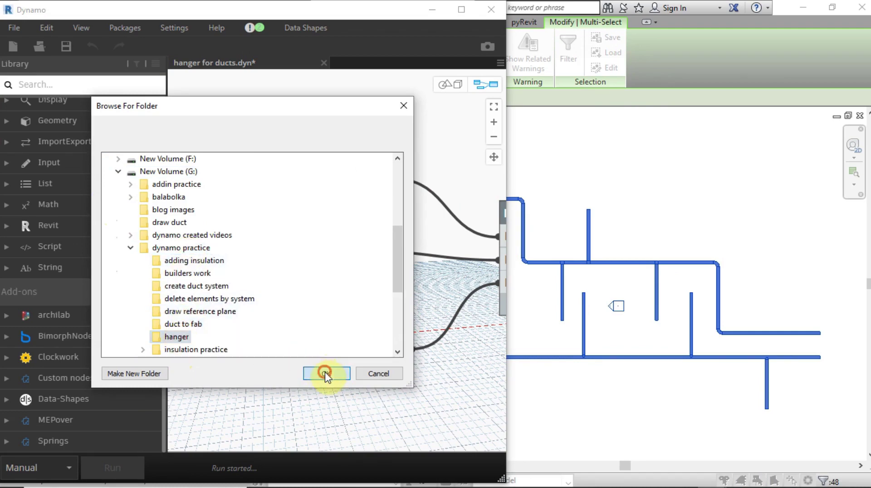
pyautogui.click(326, 374)
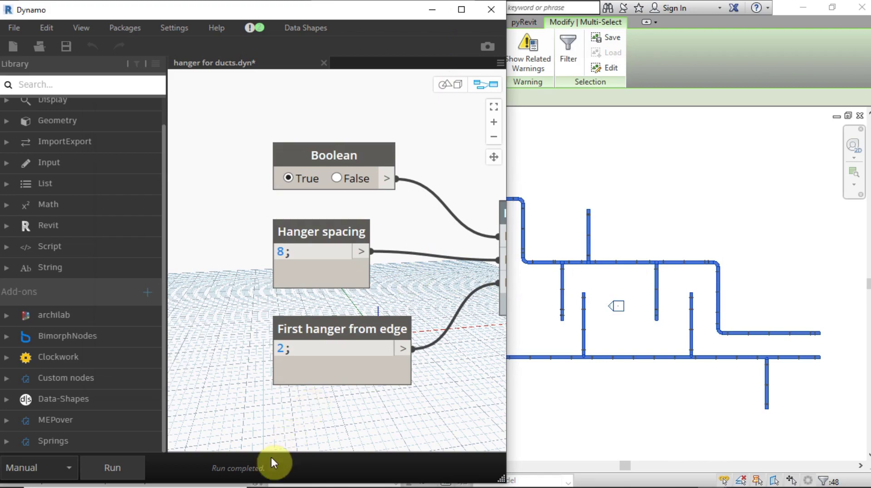
# Switch to the Revit floor plan and examine the hanger placement along the main ducts and branches.
pyautogui.click(435, 14)
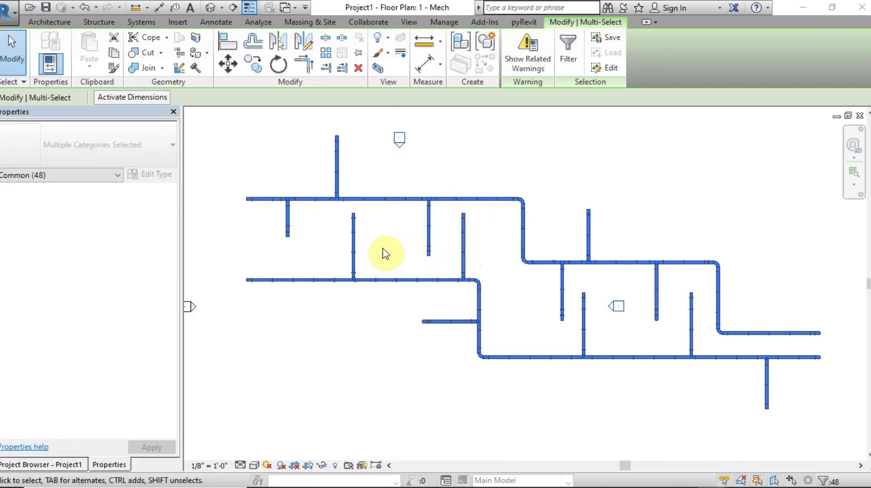
pyautogui.scroll(5, 382, 222)
pyautogui.moveTo(382, 222); pyautogui.dragTo(467, 331, button='middle')
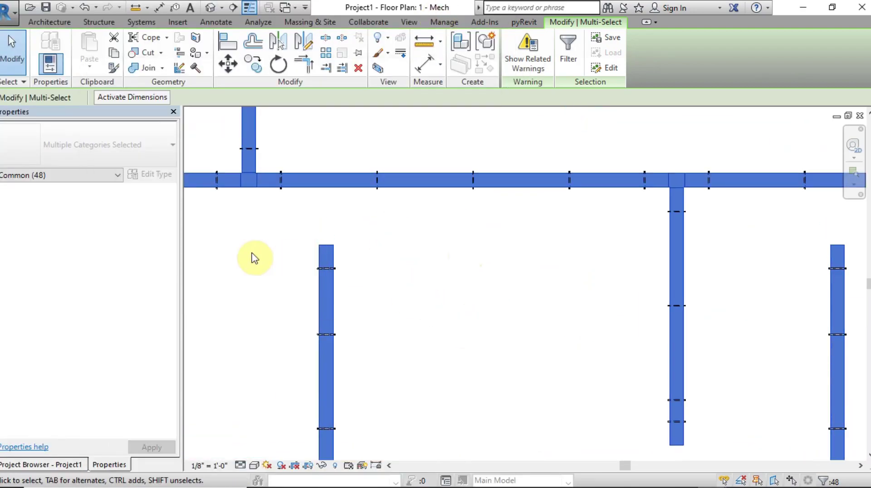
pyautogui.moveTo(251, 251); pyautogui.dragTo(690, 361, button='middle')
pyautogui.scroll(2, 385, 342)
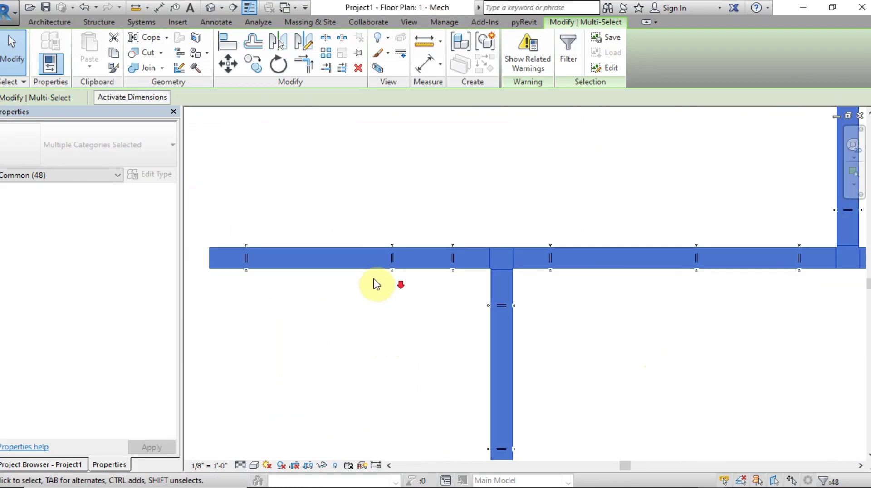
pyautogui.scroll(-3, 375, 284)
# Open the default 3D view and set its detail level to Fine and its visual style to Shaded.
pyautogui.click(208, 8)
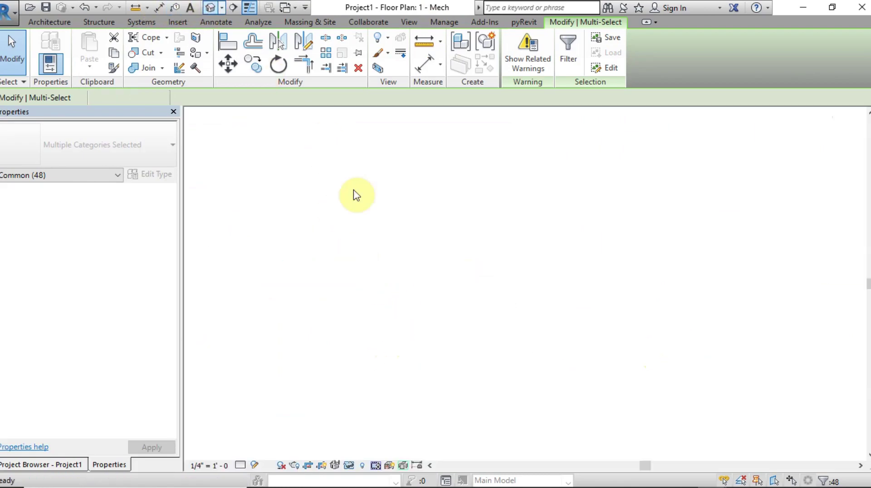
pyautogui.scroll(5, 348, 195)
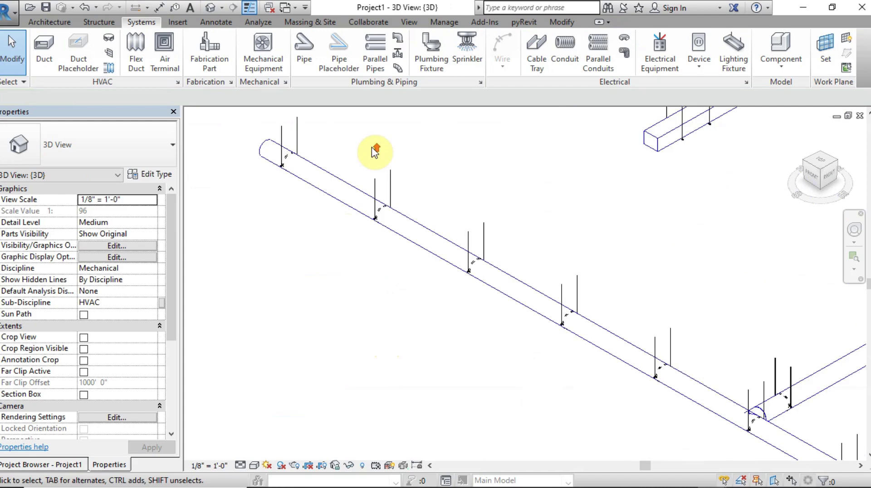
pyautogui.click(240, 465)
pyautogui.click(251, 414)
pyautogui.click(254, 466)
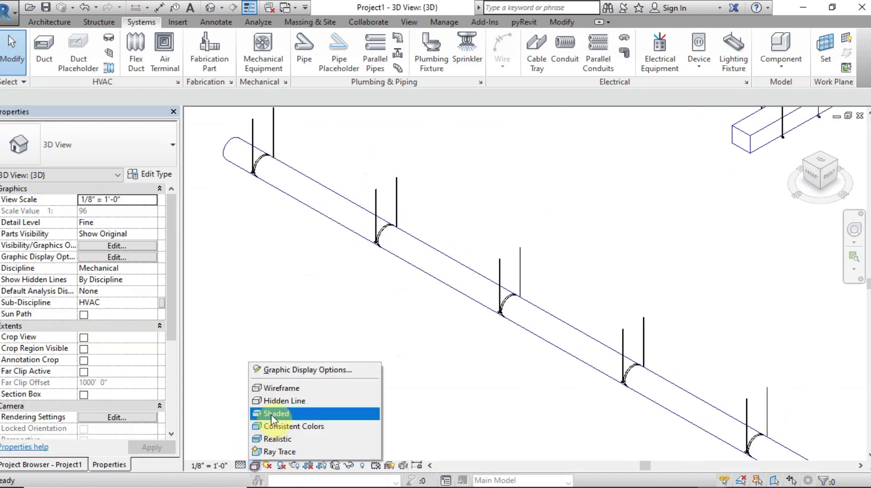
pyautogui.click(277, 412)
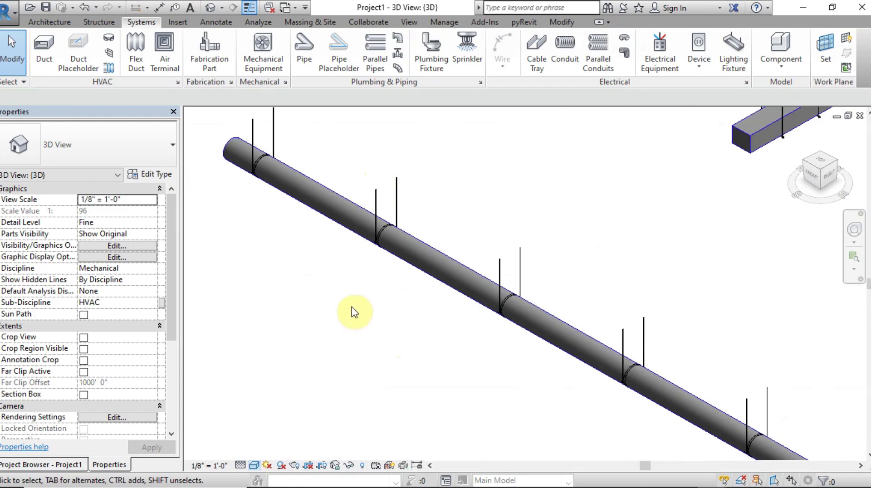
# Examine the hangers along the round duct and at the rectangular duct's branch junctions in 3D.
pyautogui.scroll(3, 407, 218)
pyautogui.scroll(-4, 361, 290)
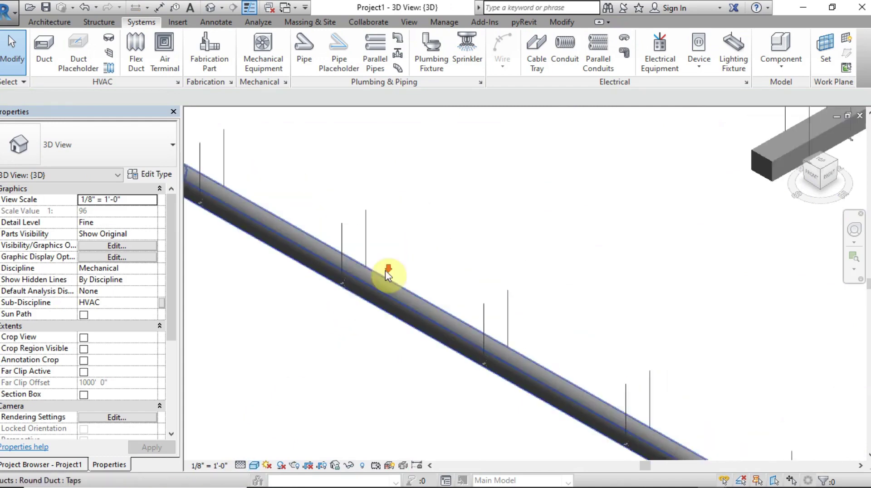
pyautogui.moveTo(574, 234); pyautogui.dragTo(426, 414, button='middle')
pyautogui.scroll(3, 595, 323)
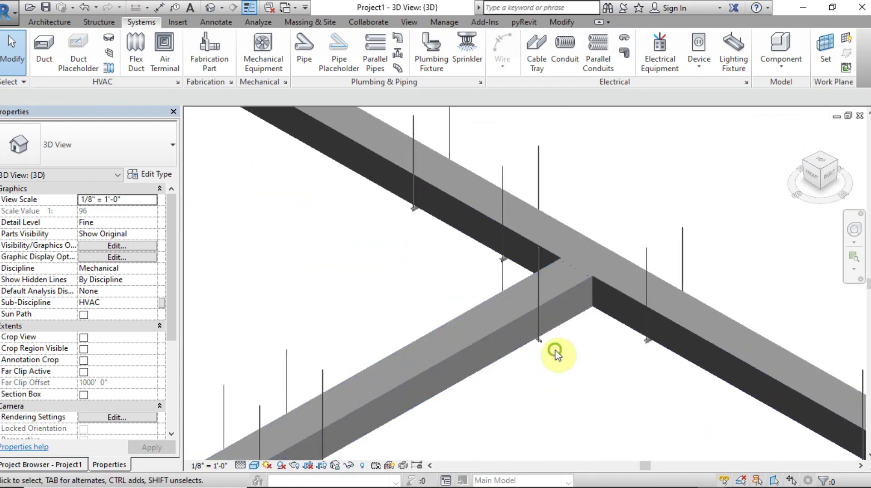
pyautogui.moveTo(564, 360); pyautogui.dragTo(482, 398, button='middle')
pyautogui.scroll(1, 406, 309)
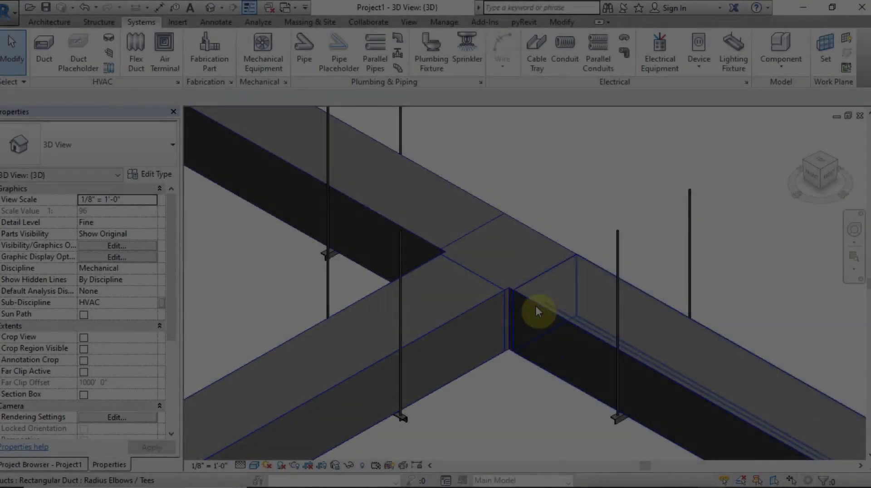
pyautogui.scroll(-3, 542, 292)
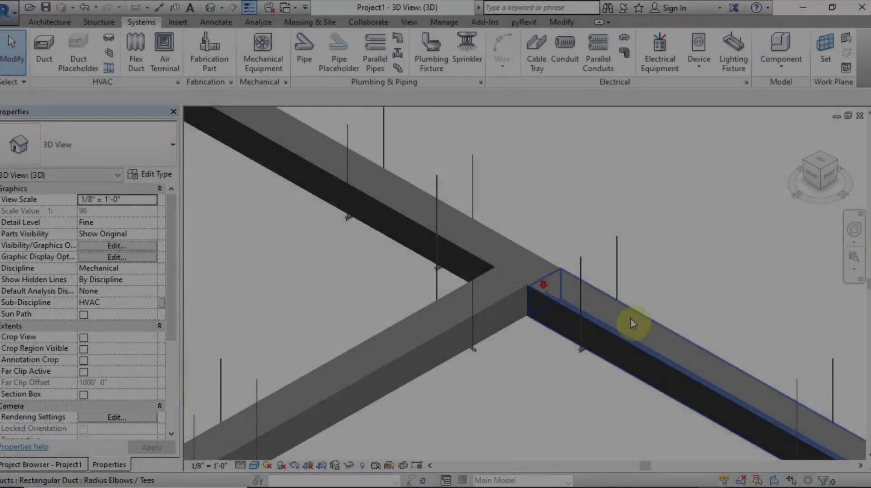
pyautogui.moveTo(660, 358); pyautogui.dragTo(299, 161, button='middle')
pyautogui.scroll(2, 491, 255)
pyautogui.moveTo(684, 312); pyautogui.dragTo(431, 269, button='middle')
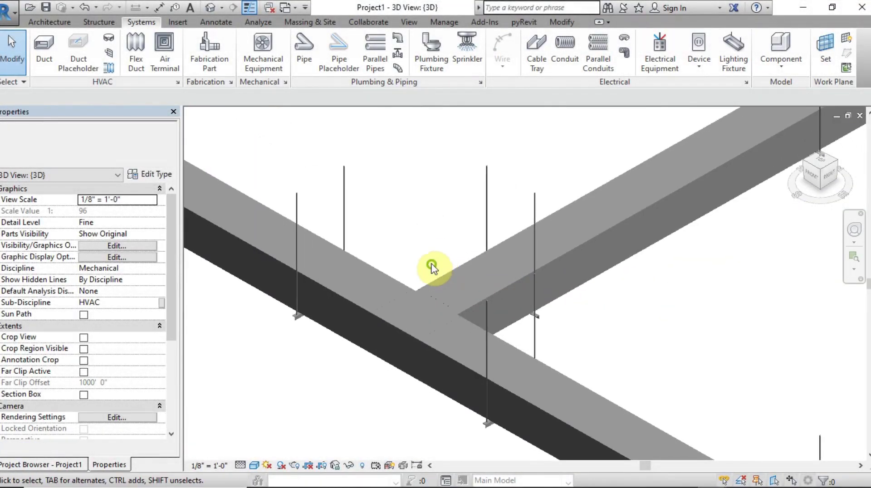
pyautogui.scroll(1, 485, 342)
pyautogui.scroll(-6, 410, 229)
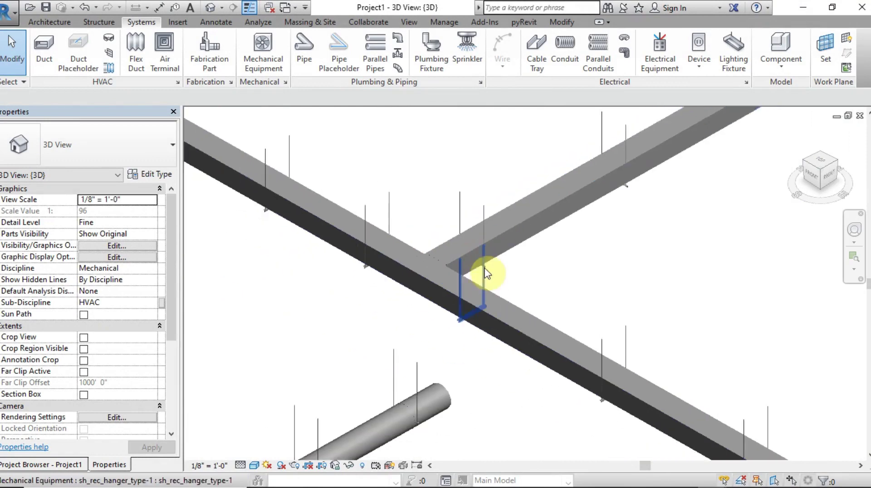
# Inspect the hangers around the round duct's branch connections and its first elbow in 3D.
pyautogui.moveTo(550, 325); pyautogui.dragTo(438, 125, button='middle')
pyautogui.scroll(-2, 486, 231)
pyautogui.moveTo(346, 286); pyautogui.dragTo(601, 178, button='middle')
pyautogui.scroll(4, 355, 247)
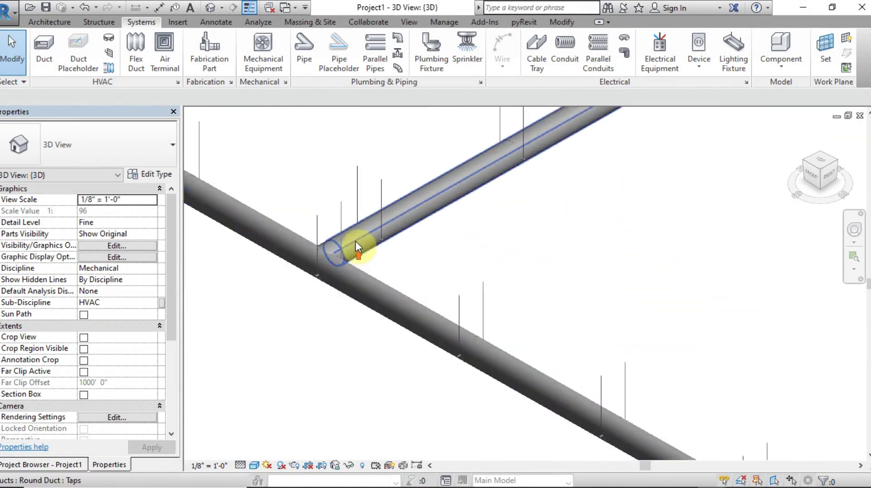
pyautogui.moveTo(342, 274); pyautogui.dragTo(551, 274, button='middle')
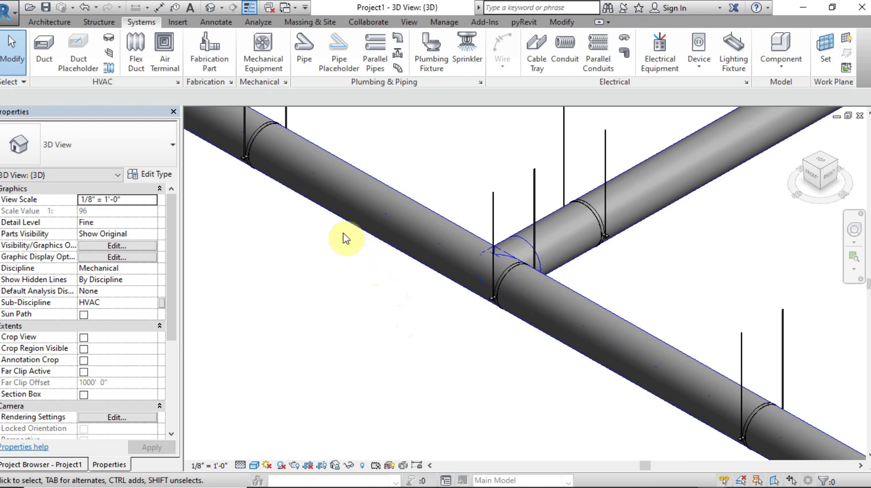
pyautogui.scroll(-2, 343, 238)
pyautogui.moveTo(490, 321); pyautogui.dragTo(276, 208, button='middle')
pyautogui.moveTo(463, 301); pyautogui.dragTo(195, 120, button='middle')
pyautogui.moveTo(429, 249); pyautogui.dragTo(318, 122, button='middle')
pyautogui.scroll(2, 524, 223)
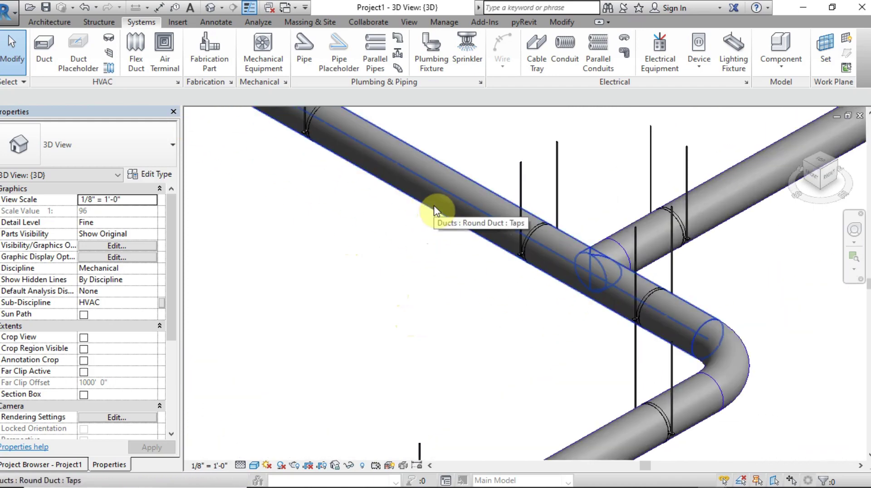
pyautogui.scroll(-3, 580, 216)
pyautogui.scroll(4, 443, 350)
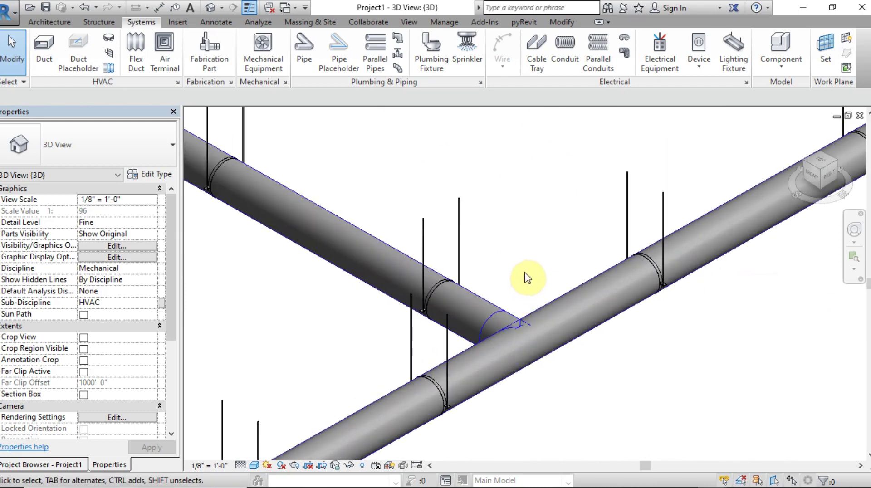
# Check the hanger positions on both sides of the round duct's second elbow and at the branch beyond it.
pyautogui.scroll(-2, 526, 278)
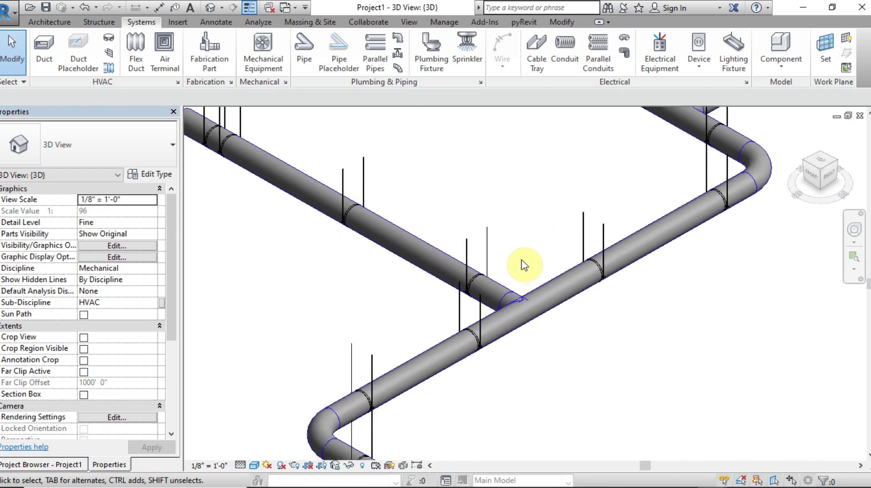
pyautogui.moveTo(521, 249); pyautogui.dragTo(556, 290, button='middle')
pyautogui.scroll(5, 285, 209)
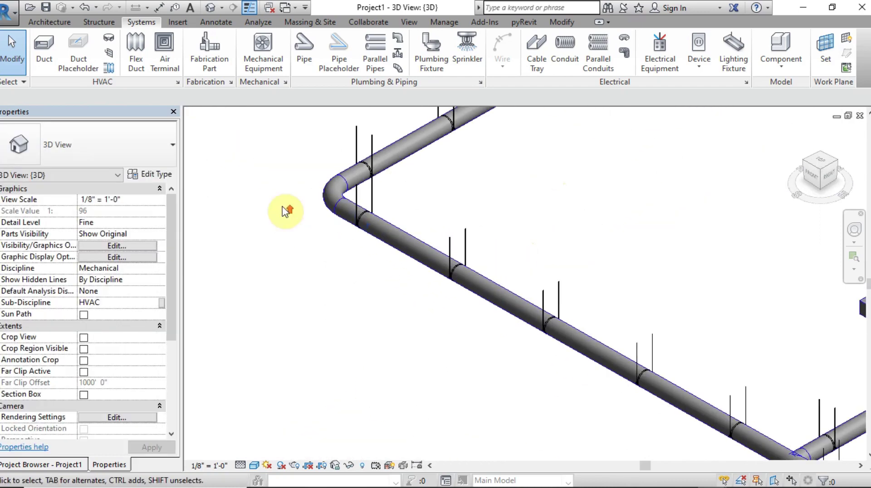
pyautogui.moveTo(354, 189); pyautogui.dragTo(338, 260, button='middle')
pyautogui.scroll(-3, 607, 165)
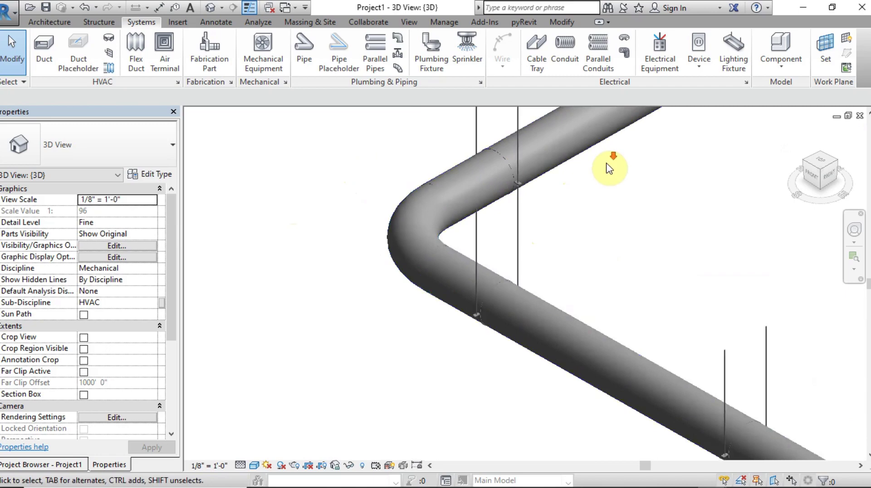
pyautogui.moveTo(658, 201); pyautogui.dragTo(190, 129, button='middle')
pyautogui.moveTo(482, 292); pyautogui.dragTo(341, 108, button='middle')
pyautogui.scroll(-1, 501, 177)
pyautogui.moveTo(523, 194); pyautogui.dragTo(198, 126, button='middle')
pyautogui.scroll(1, 346, 286)
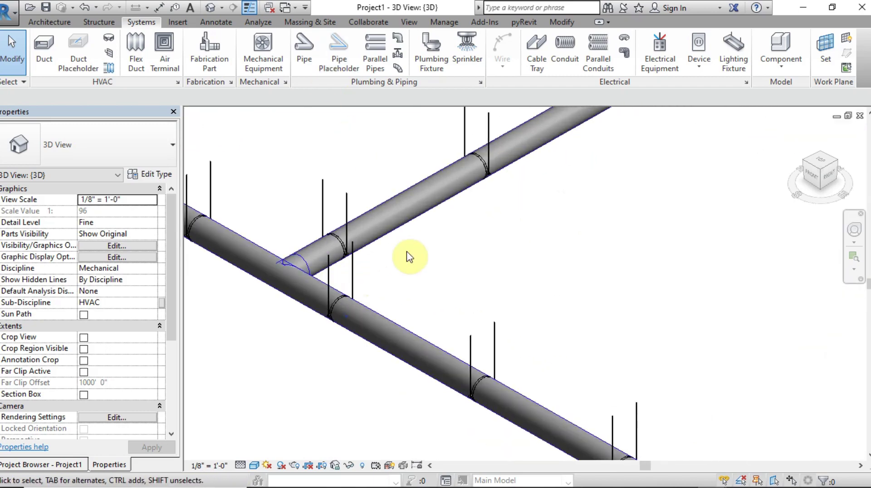
# Examine the hangers along the round main duct beyond the branch in 3D, including a close look at the hanger rods.
pyautogui.moveTo(526, 275); pyautogui.dragTo(468, 123, button='middle')
pyautogui.scroll(1, 590, 282)
pyautogui.moveTo(625, 266); pyautogui.dragTo(452, 112, button='middle')
pyautogui.scroll(2, 590, 215)
pyautogui.scroll(2, 571, 164)
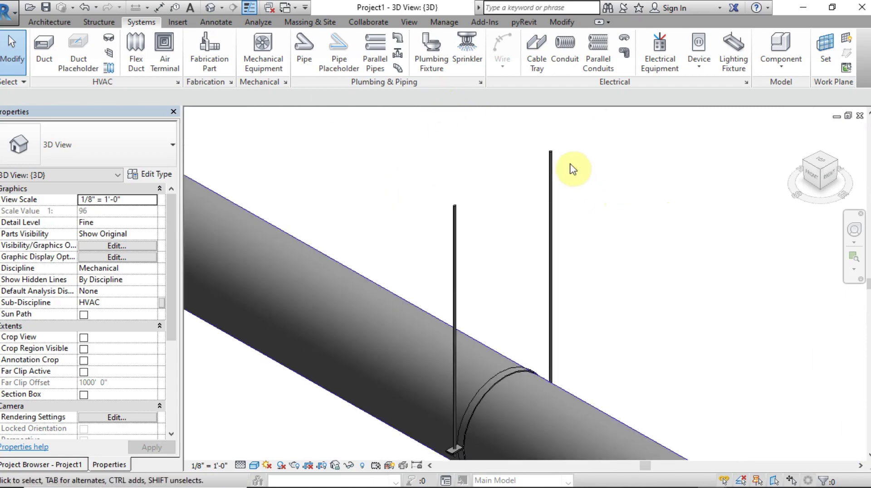
pyautogui.scroll(-2, 605, 202)
pyautogui.moveTo(648, 257); pyautogui.dragTo(362, 117, button='middle')
pyautogui.scroll(-1, 511, 182)
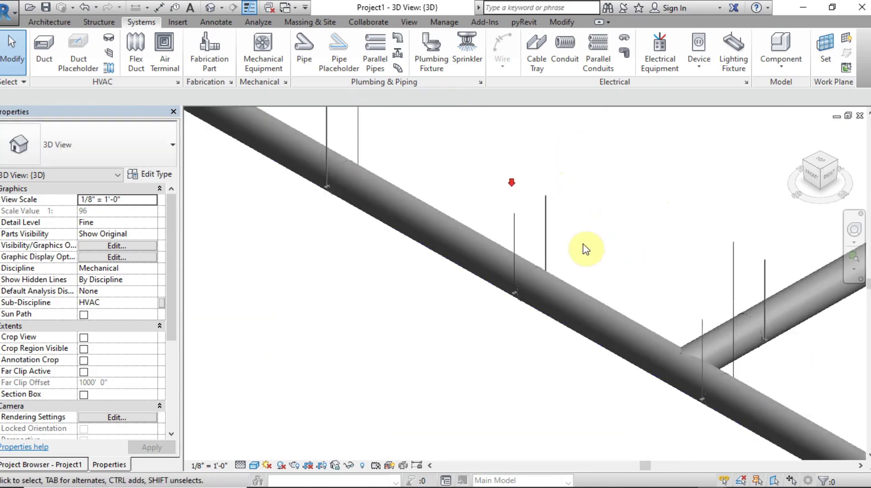
# Inspect the hangers along the round duct's next branch and on both sides of its junction with the main duct.
pyautogui.moveTo(592, 254); pyautogui.dragTo(277, 220, button='middle')
pyautogui.scroll(2, 667, 190)
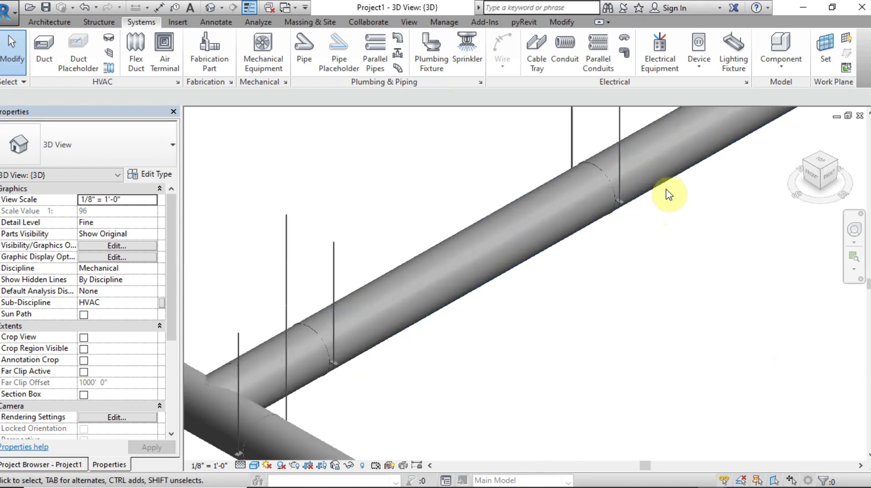
pyautogui.scroll(-4, 461, 268)
pyautogui.scroll(3, 386, 321)
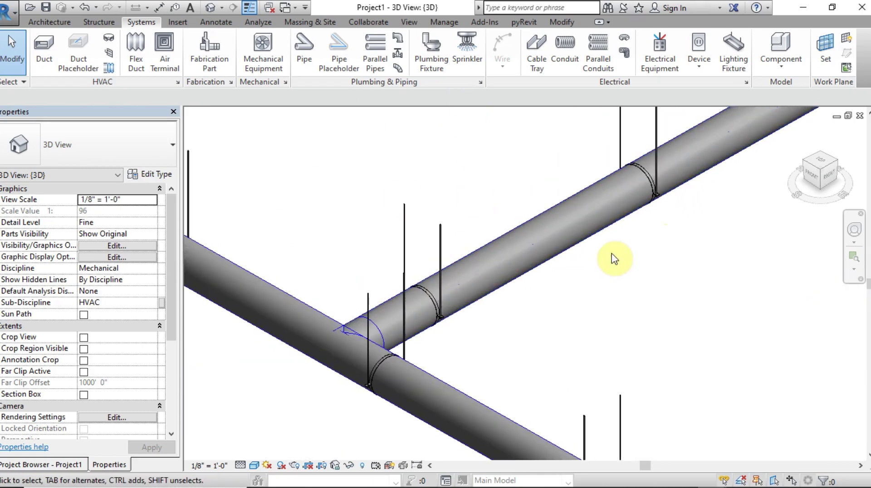
pyautogui.moveTo(496, 323); pyautogui.dragTo(609, 164, button='middle')
pyautogui.moveTo(447, 252); pyautogui.dragTo(482, 364, button='middle')
pyautogui.click(494, 302)
pyautogui.scroll(1, 482, 364)
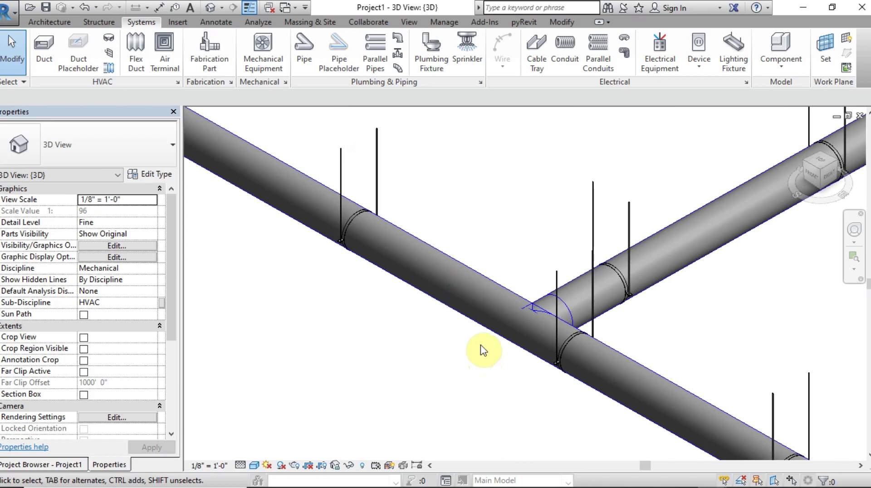
# Check the hangers around the rectangular duct's first elbow and along the run to its open end.
pyautogui.scroll(-2, 327, 334)
pyautogui.scroll(-1, 670, 281)
pyautogui.moveTo(670, 288); pyautogui.dragTo(329, 153, button='middle')
pyautogui.scroll(2, 488, 185)
pyautogui.scroll(1, 466, 164)
pyautogui.moveTo(467, 167); pyautogui.dragTo(459, 233, button='middle')
pyautogui.scroll(1, 460, 232)
pyautogui.scroll(-3, 398, 167)
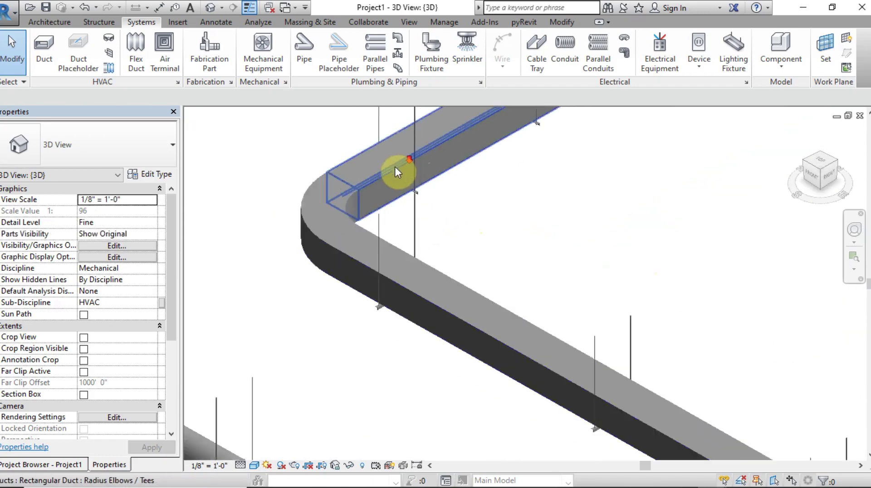
pyautogui.moveTo(634, 274); pyautogui.dragTo(502, 224, button='middle')
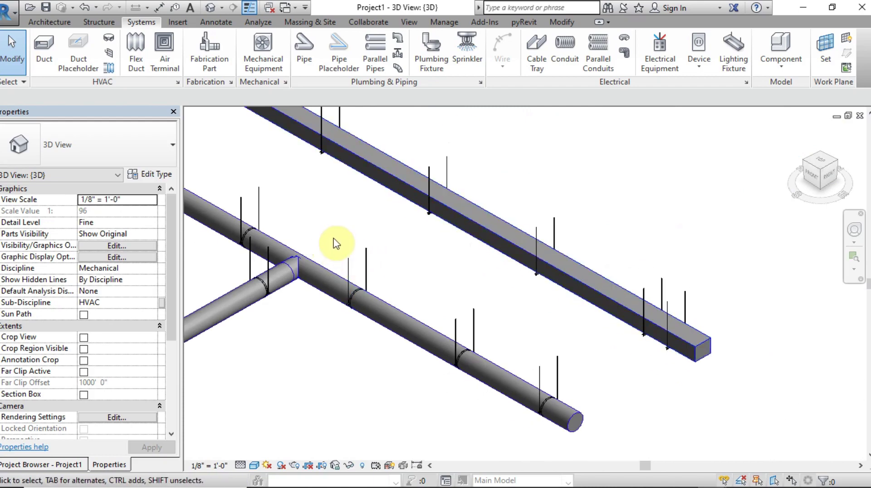
# Examine the hangers around the rectangular duct's other elbow and at its tee junctions and branches.
pyautogui.moveTo(331, 155); pyautogui.dragTo(483, 340, button='middle')
pyautogui.moveTo(525, 179); pyautogui.dragTo(540, 358, button='middle')
pyautogui.moveTo(601, 313); pyautogui.dragTo(558, 447, button='middle')
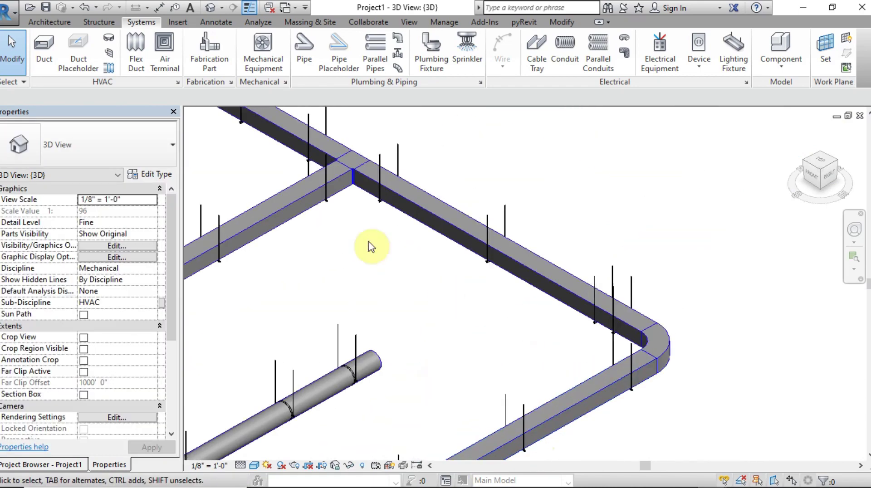
pyautogui.scroll(2, 356, 189)
pyautogui.moveTo(356, 189); pyautogui.dragTo(424, 356, button='middle')
pyautogui.scroll(1, 416, 354)
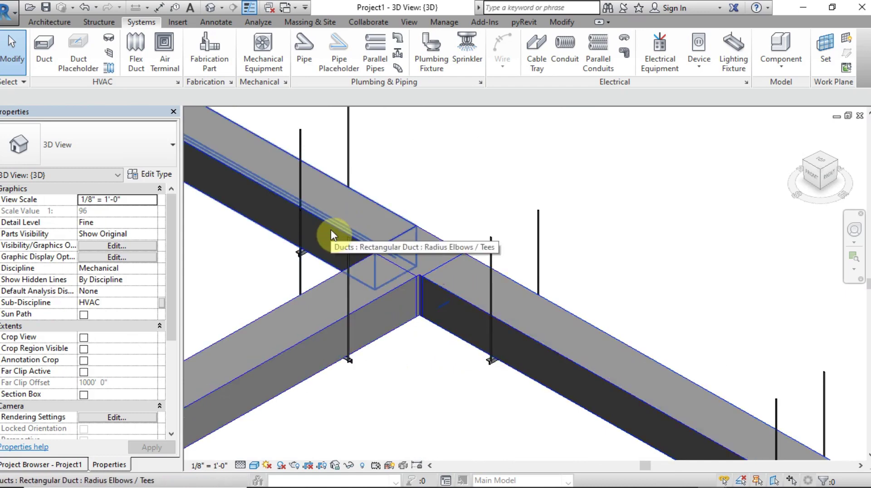
pyautogui.scroll(-5, 641, 277)
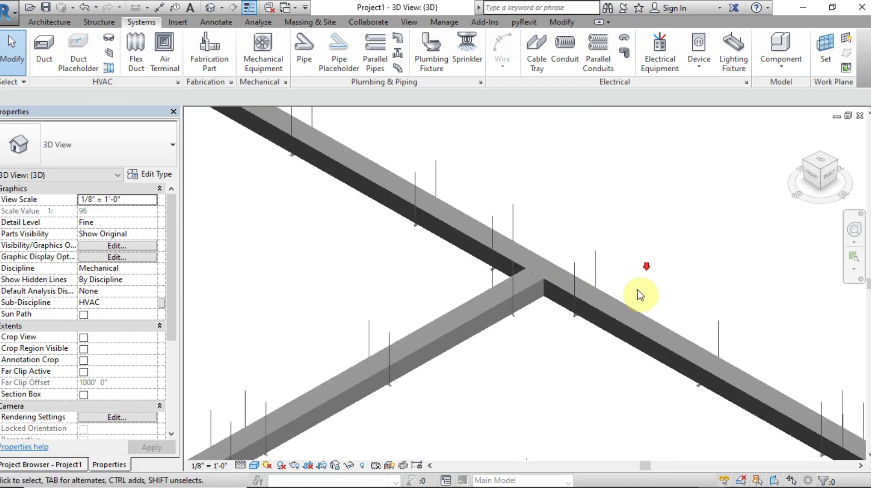
pyautogui.moveTo(341, 255); pyautogui.dragTo(613, 254, button='middle')
pyautogui.scroll(-2, 551, 202)
pyautogui.moveTo(528, 205); pyautogui.dragTo(535, 262, button='middle')
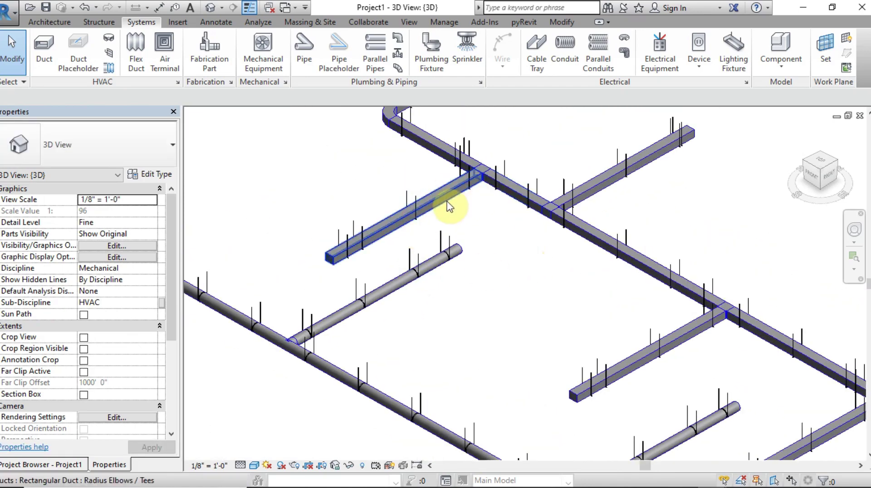
# In the 1 - Mech floor plan, draw a separate horizontal round duct, 14" in diameter and 30' long, at a 9' 0" offset.
pyautogui.hotkey('ctrl', 'Tab')
pyautogui.moveTo(415, 187); pyautogui.dragTo(472, 262, button='middle')
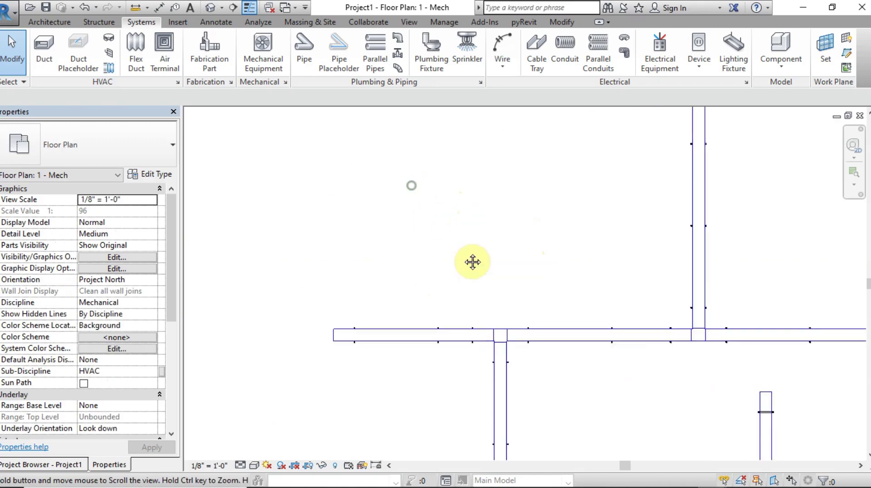
pyautogui.click(49, 58)
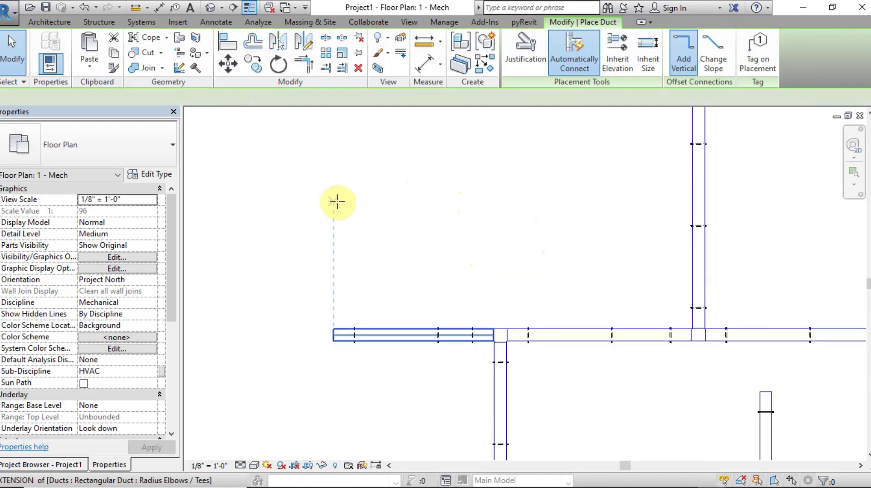
pyautogui.click(326, 191)
pyautogui.click(640, 190)
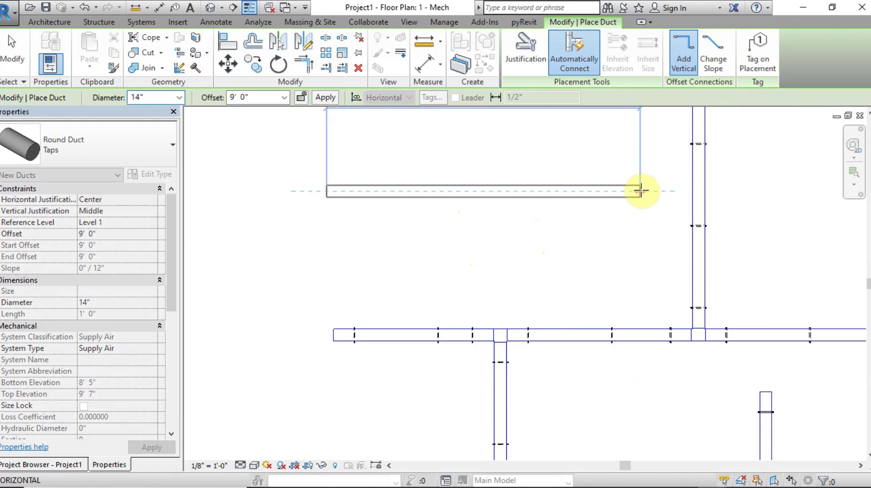
pyautogui.press('Escape')
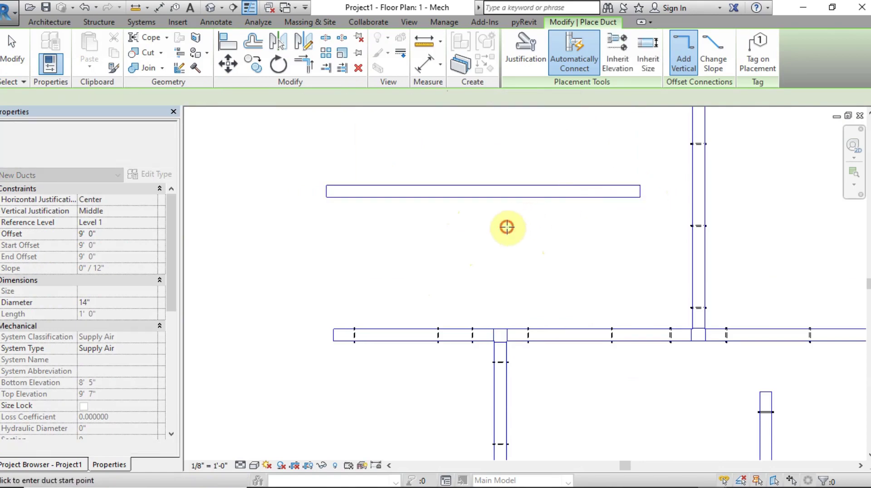
pyautogui.click(506, 226)
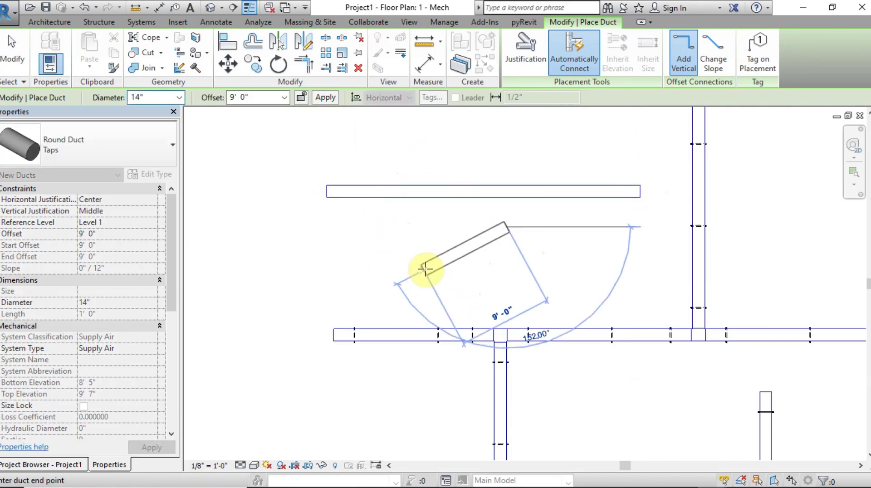
pyautogui.press('Escape')
pyautogui.press('Escape')
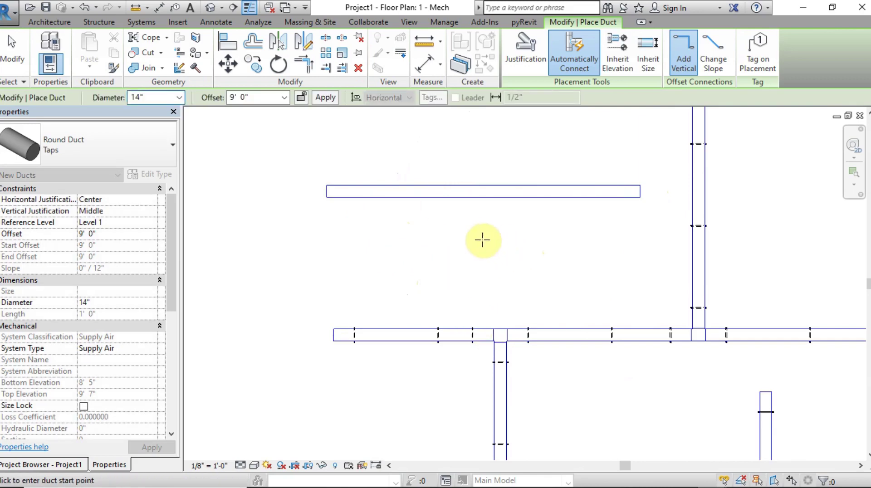
pyautogui.press('Escape')
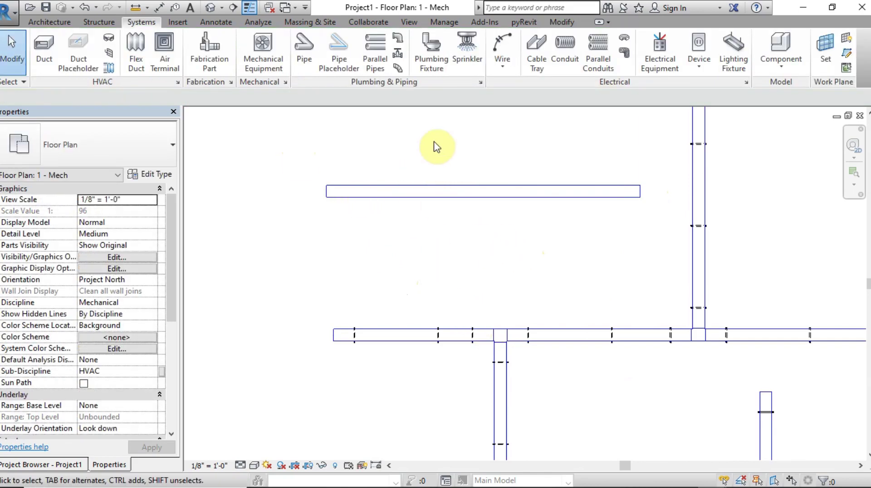
# Select the new round duct and run the Dynamo hanger graph on it with the Boolean set to False.
pyautogui.moveTo(434, 139); pyautogui.dragTo(319, 259)
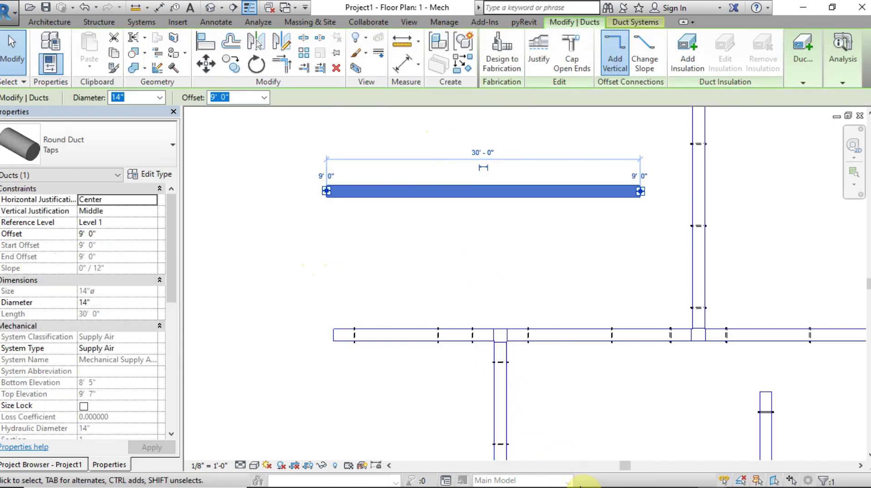
pyautogui.moveTo(620, 484)
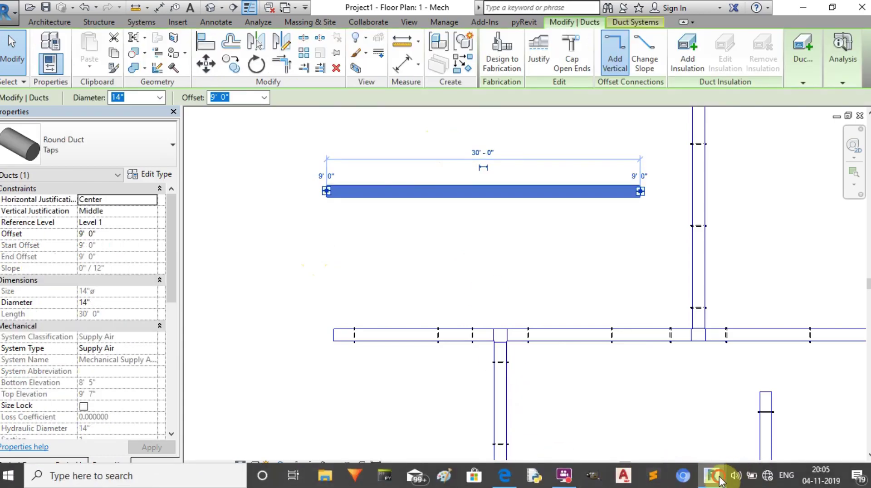
pyautogui.moveTo(719, 481)
pyautogui.click(748, 426)
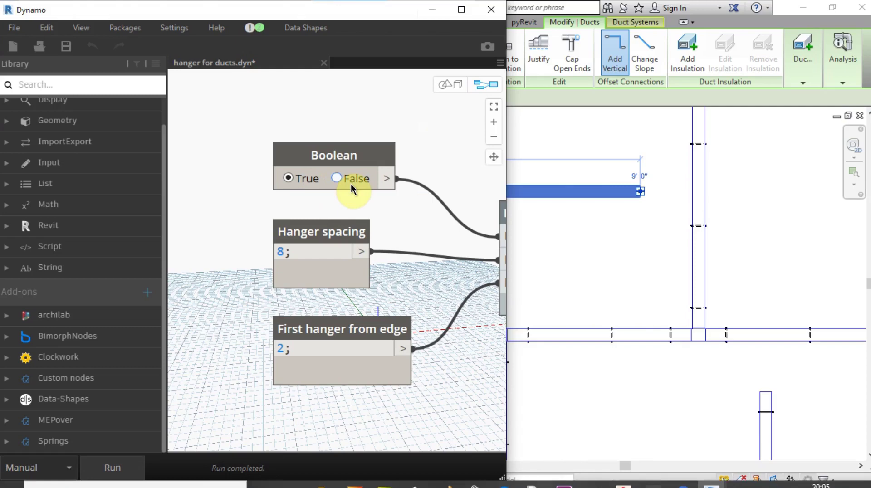
pyautogui.click(350, 181)
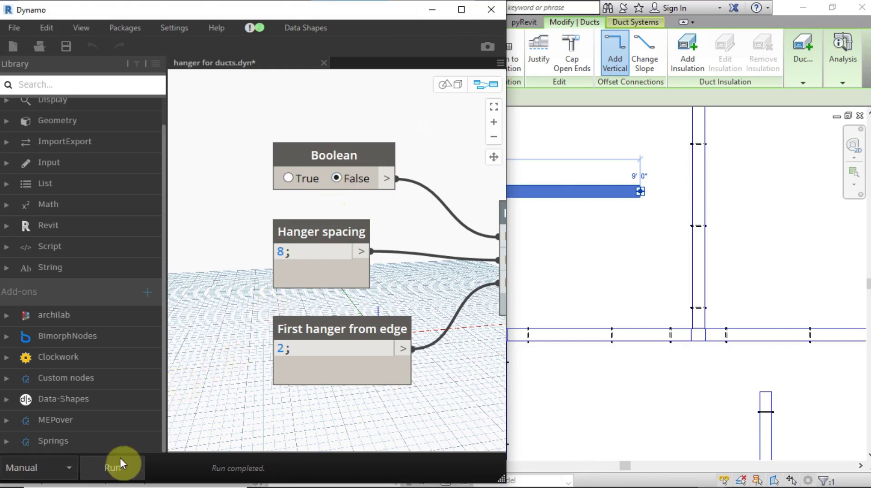
pyautogui.click(108, 469)
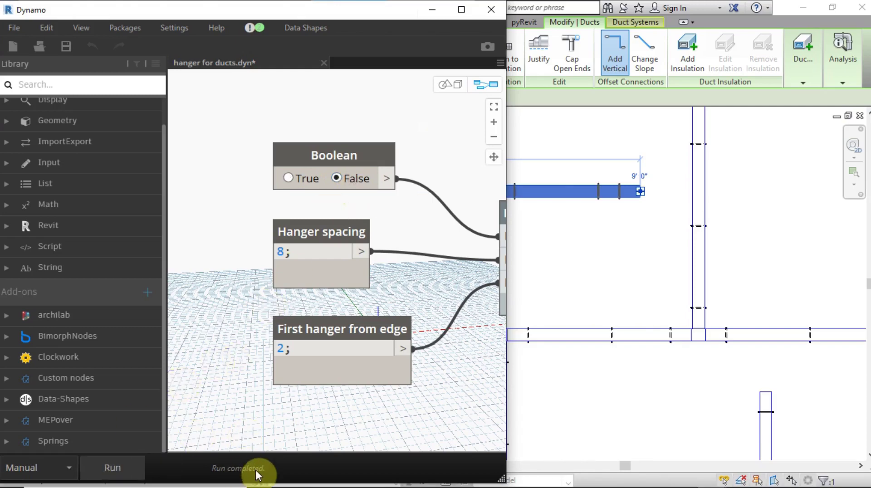
pyautogui.click(439, 13)
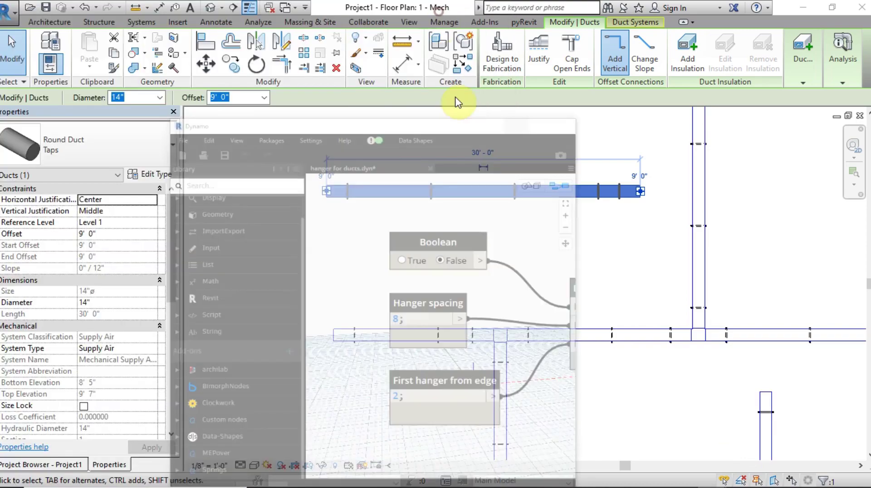
# Isolate the new duct in a 3D section box to check its hangers, and return to the floor plan.
pyautogui.click(356, 69)
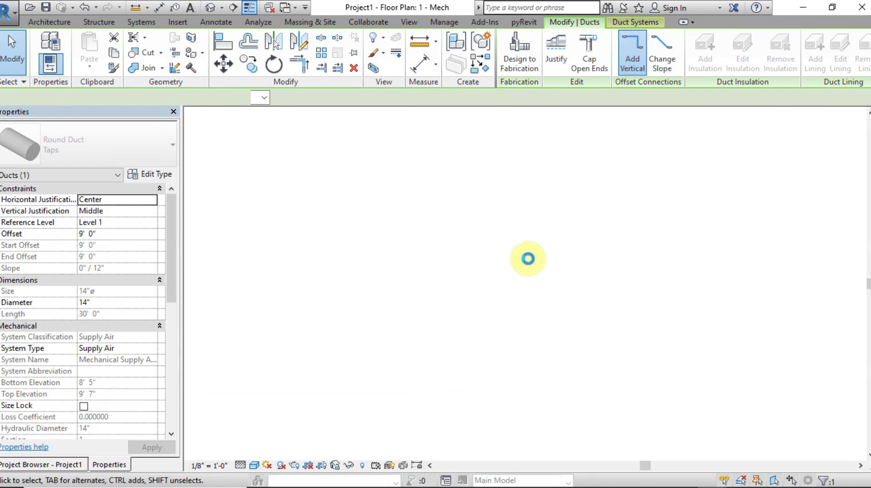
pyautogui.scroll(5, 442, 274)
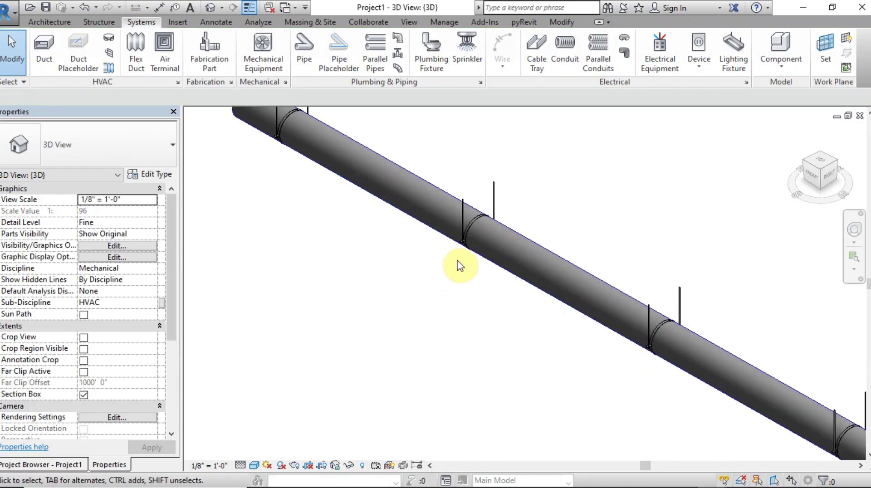
pyautogui.scroll(-5, 460, 266)
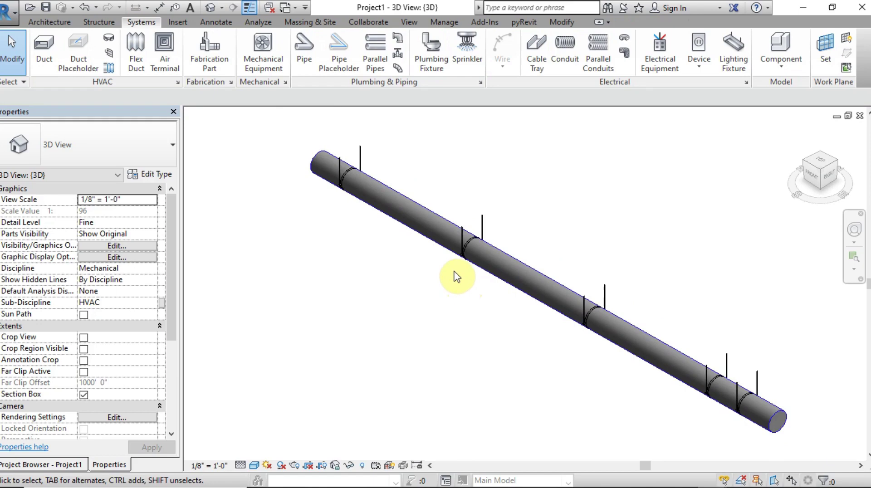
pyautogui.click(857, 118)
pyautogui.moveTo(472, 258); pyautogui.dragTo(452, 321, button='middle')
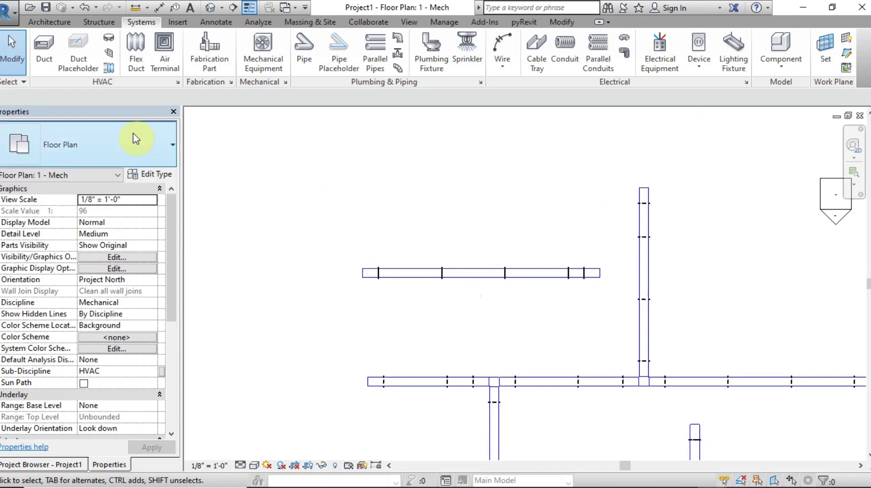
pyautogui.moveTo(726, 478)
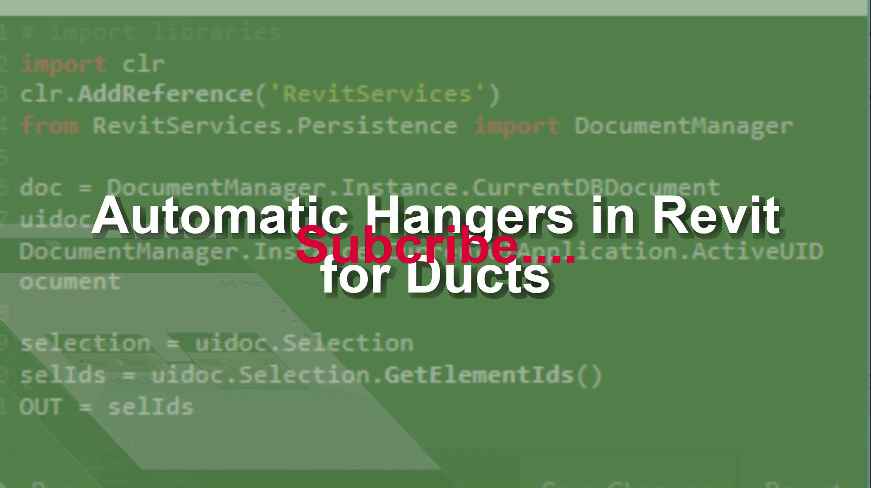